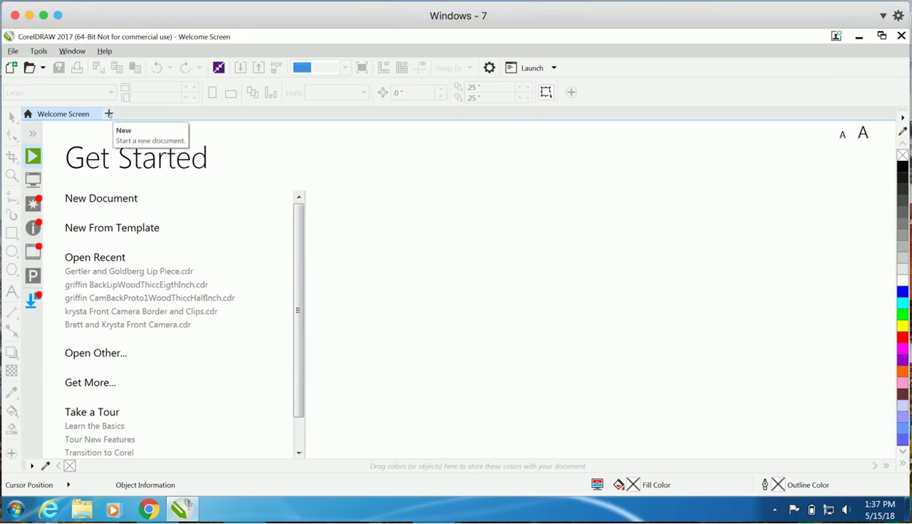
# Step: Create a 29 by 17 inch document and draw an ellipse about 7.5 by 5.4 inches in the page's upper-left area
pyautogui.click(109, 115)
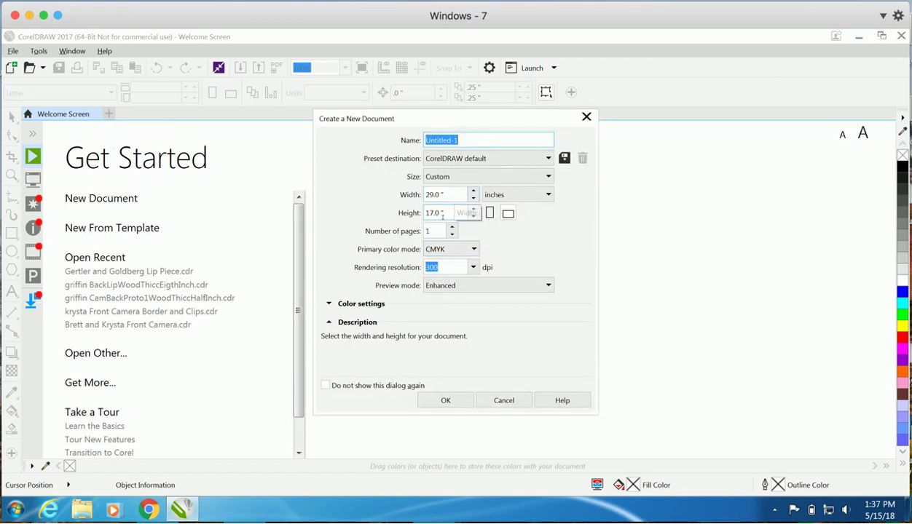
pyautogui.click(448, 400)
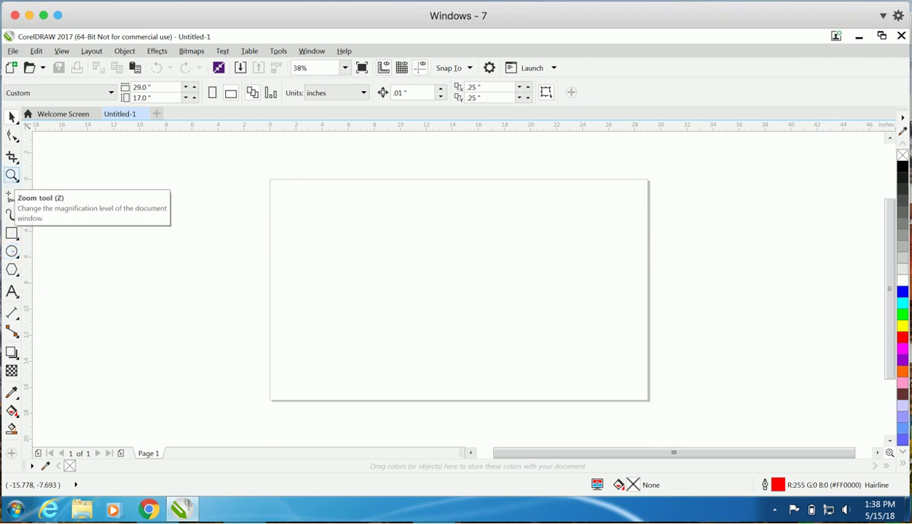
pyautogui.click(11, 251)
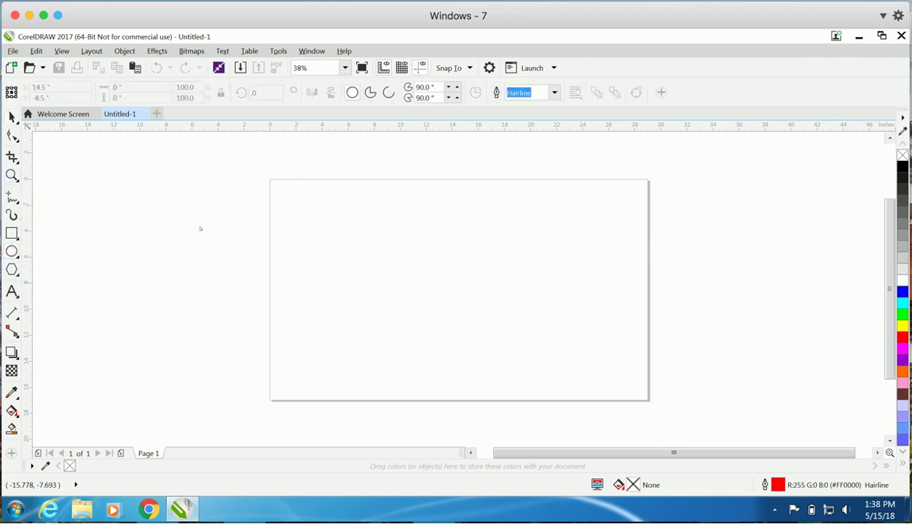
pyautogui.moveTo(301, 194); pyautogui.dragTo(401, 265)
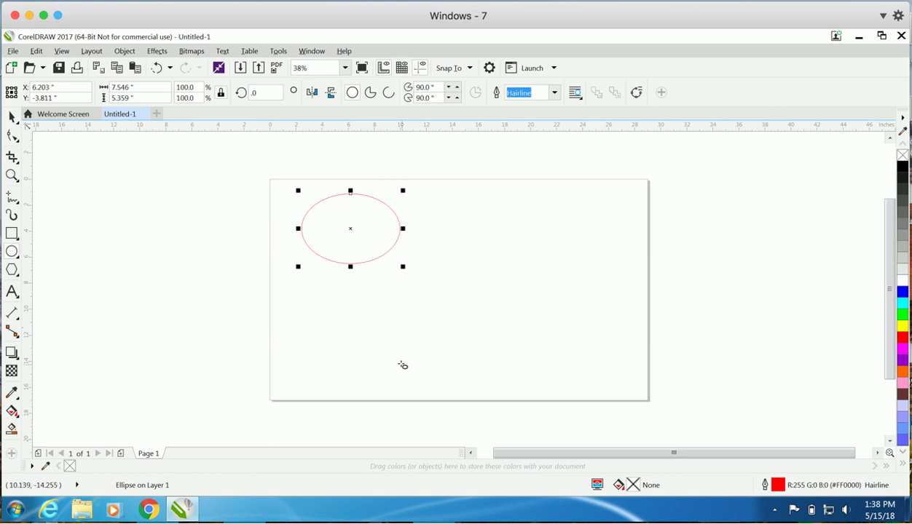
pyautogui.click(370, 352)
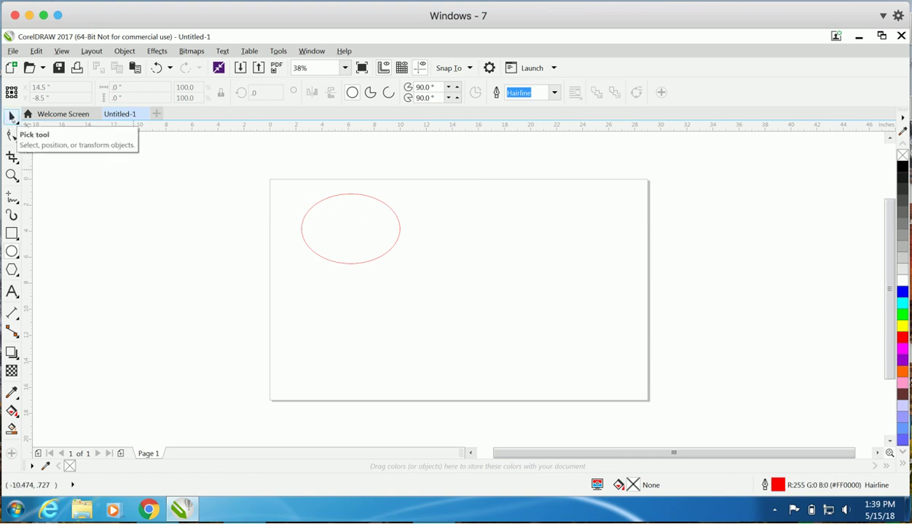
# Step: Unlock the ellipse's proportions and set its width and height to 4 inches each to make a circle
pyautogui.click(11, 115)
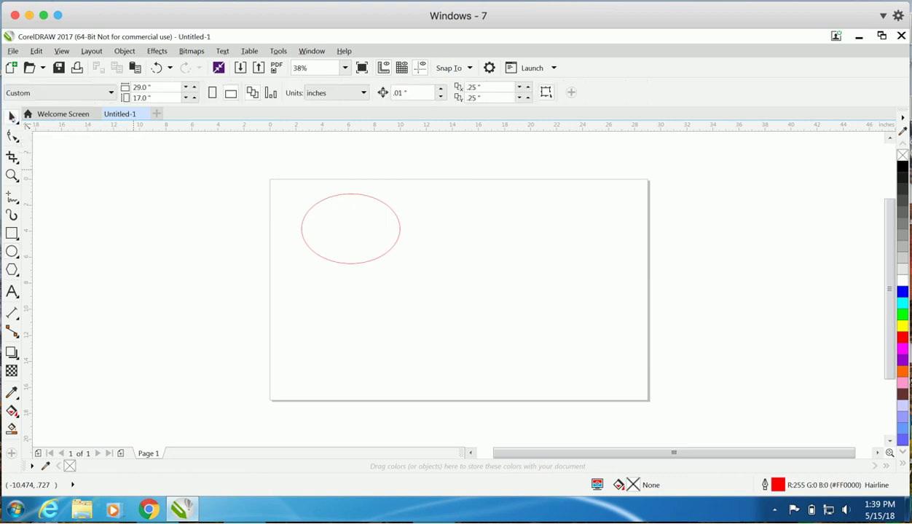
pyautogui.moveTo(314, 225)
pyautogui.mouseDown()
pyautogui.moveTo(415, 305)
pyautogui.moveTo(326, 261)
pyautogui.moveTo(325, 229)
pyautogui.mouseUp()
pyautogui.click(271, 174)
pyautogui.moveTo(271, 173); pyautogui.dragTo(458, 297)
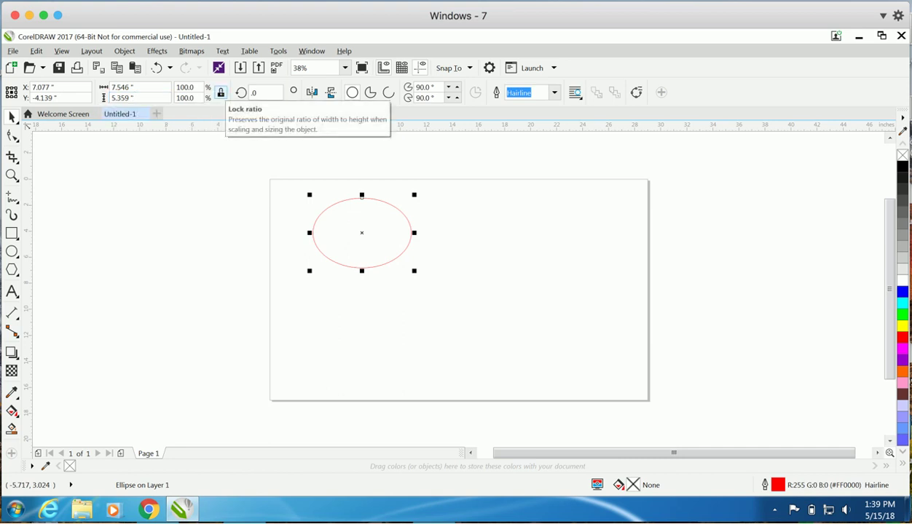
pyautogui.click(220, 93)
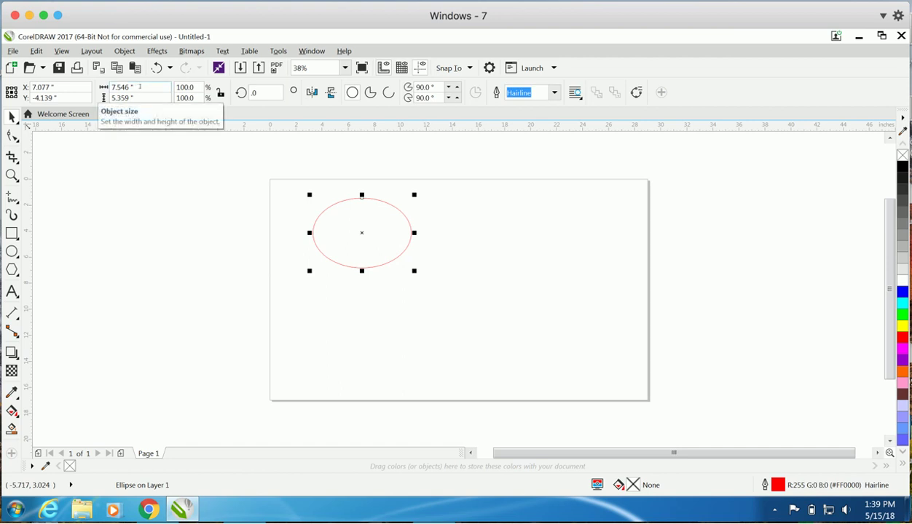
pyautogui.click(138, 88)
pyautogui.write('4')
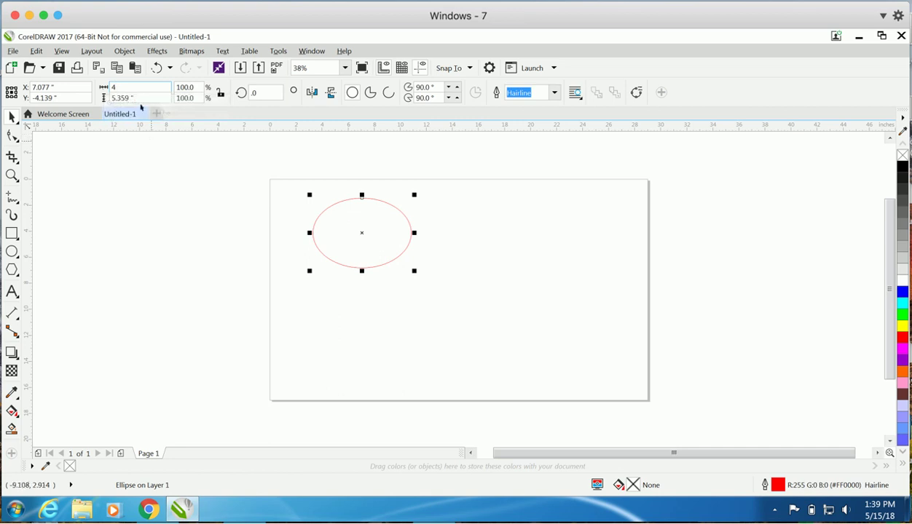
pyautogui.click(136, 97)
pyautogui.write('4')
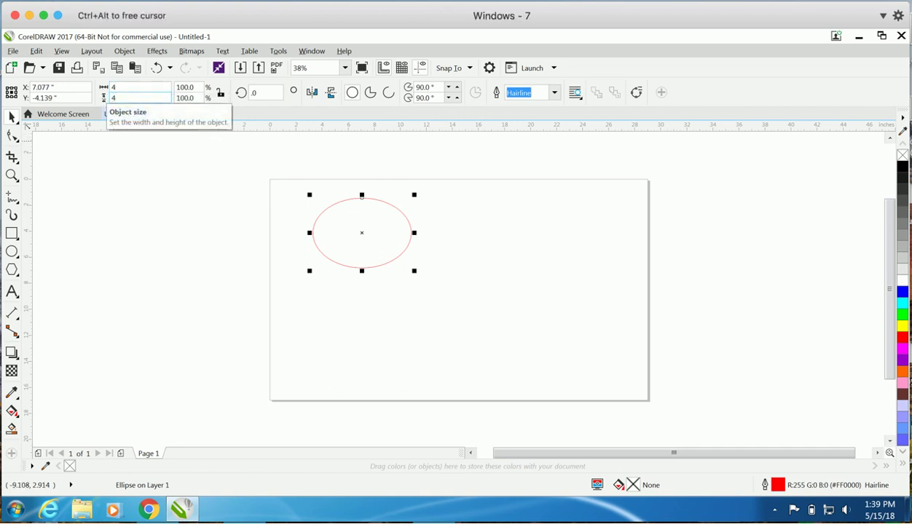
pyautogui.press('Return')
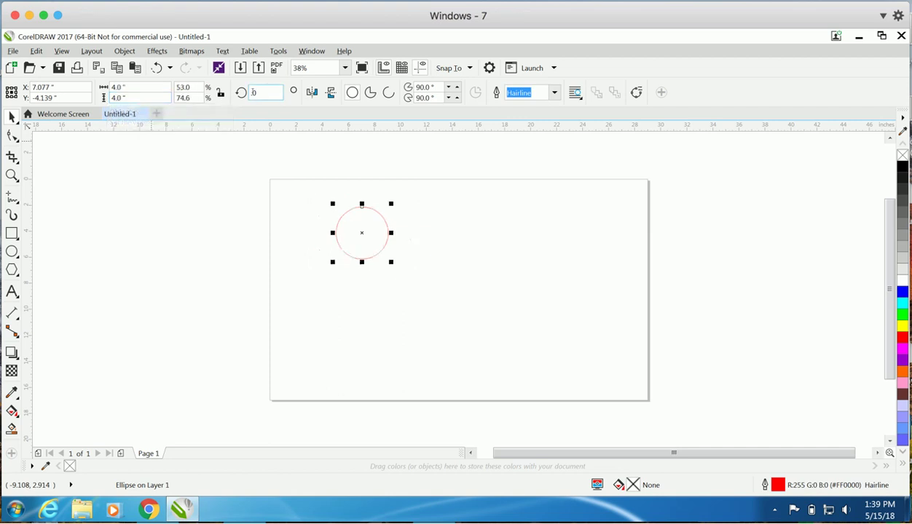
# Step: Move the circle near the page's upper-left corner and draw a rectangle about 9.4 by 3.7 inches over its lower half
pyautogui.moveTo(364, 233); pyautogui.dragTo(318, 221)
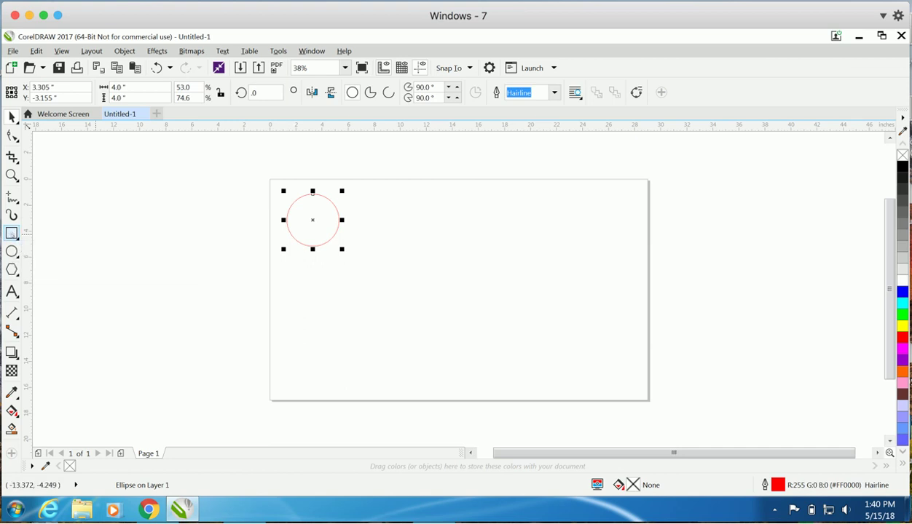
pyautogui.click(11, 233)
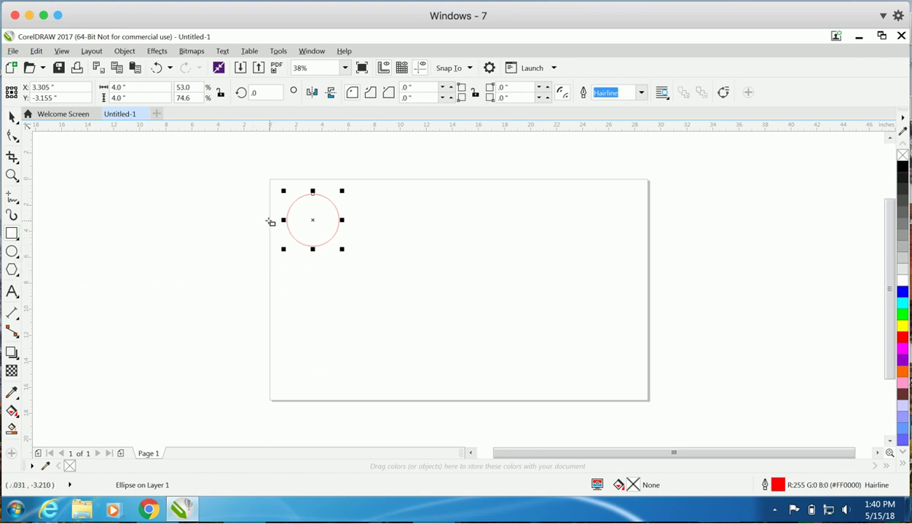
pyautogui.moveTo(270, 221)
pyautogui.mouseDown()
pyautogui.moveTo(372, 272)
pyautogui.moveTo(393, 269)
pyautogui.mouseUp()
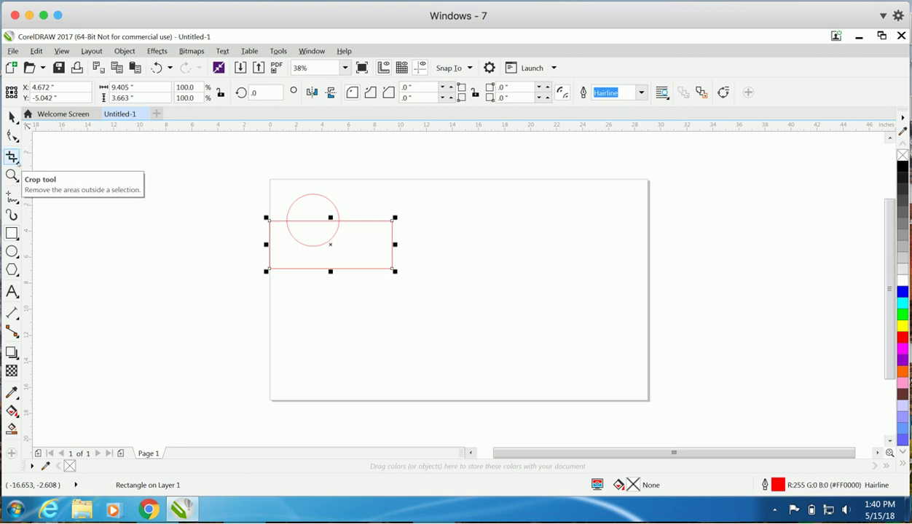
# Step: Remove the rectangle's segments outside the circle and the circle's lower arc with Virtual Segment Delete, leaving a half circle
pyautogui.click(18, 163)
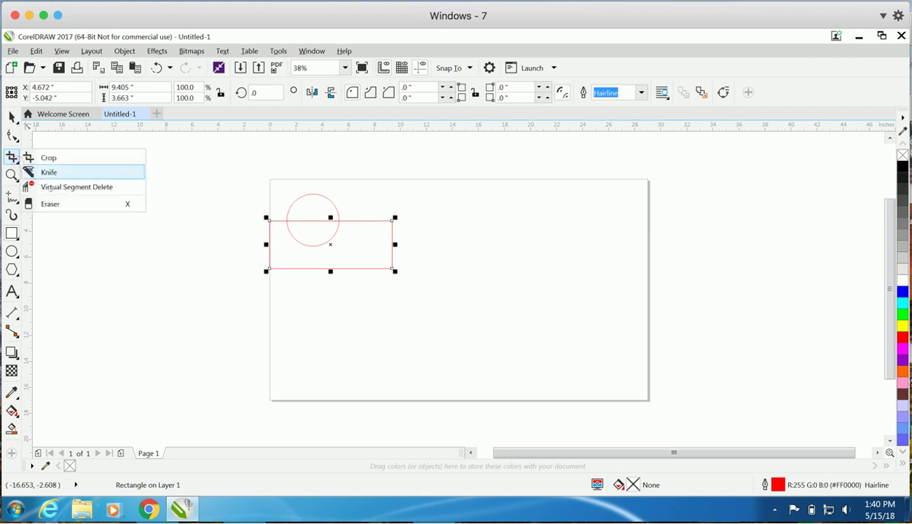
pyautogui.click(51, 188)
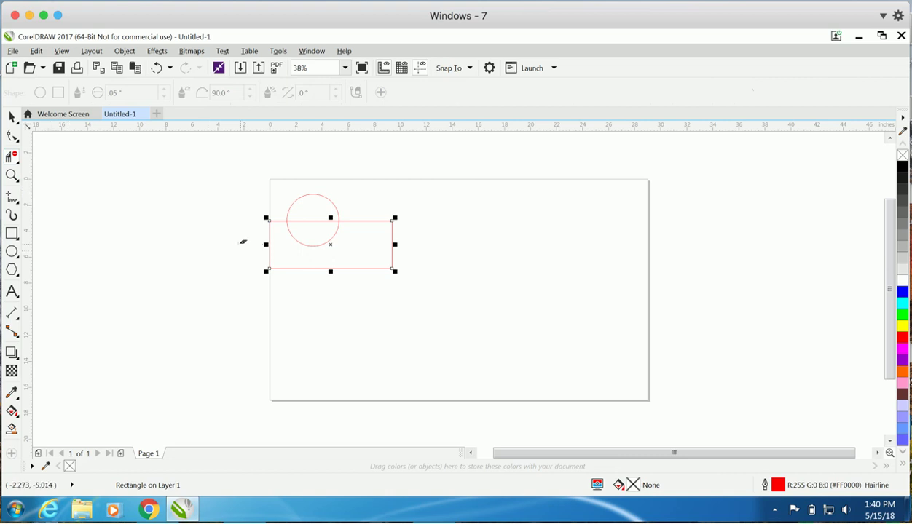
pyautogui.moveTo(240, 245); pyautogui.dragTo(293, 269)
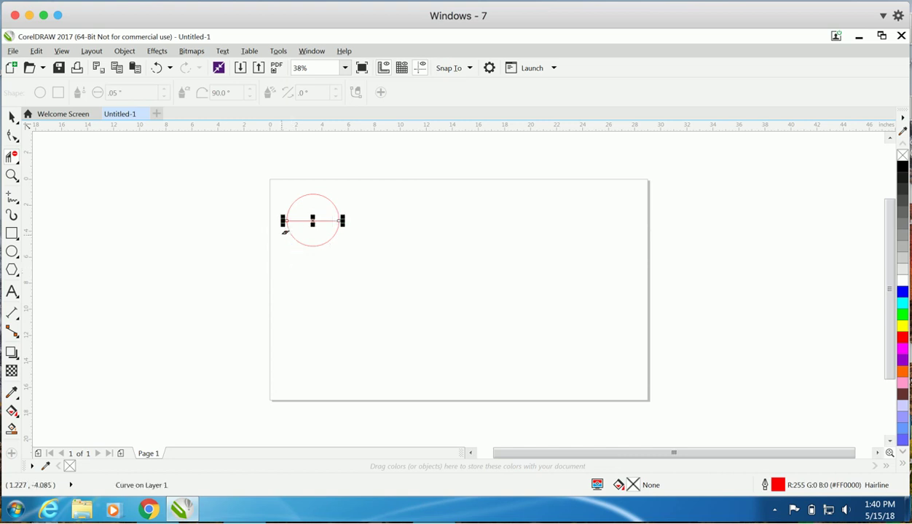
pyautogui.moveTo(281, 234); pyautogui.dragTo(337, 251)
pyautogui.click(297, 259)
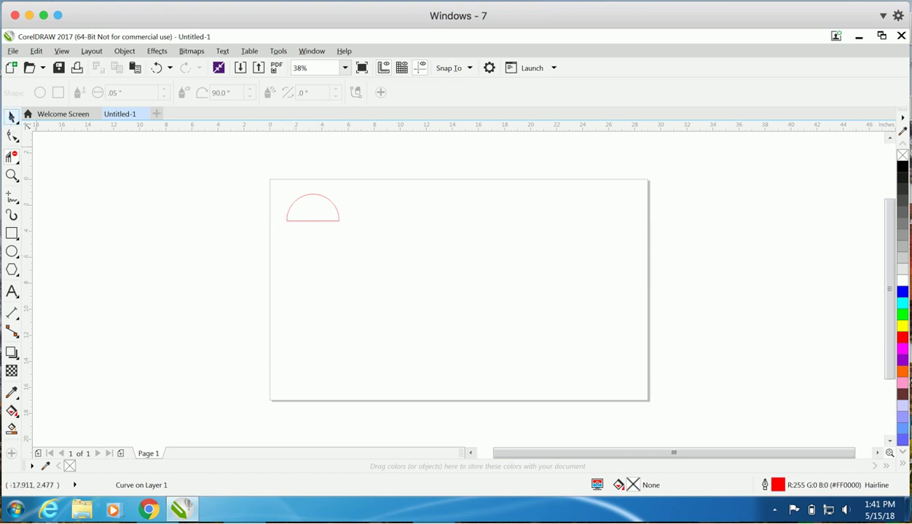
# Step: Move only the half circle's arc away from its base line and undo the move
pyautogui.click(12, 116)
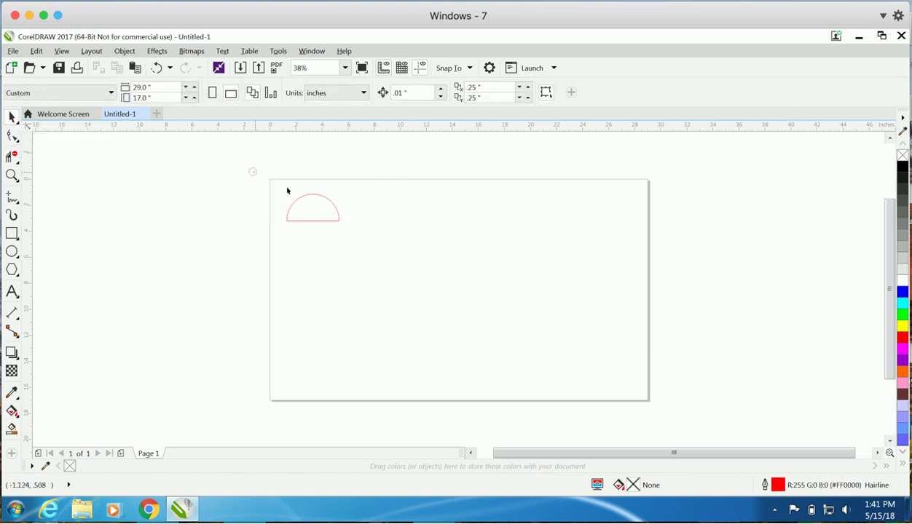
pyautogui.click(312, 194)
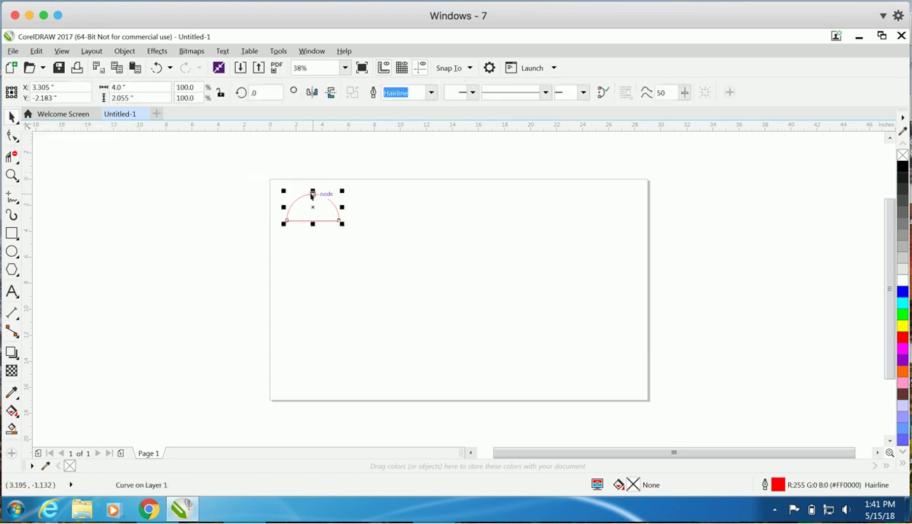
pyautogui.moveTo(309, 196); pyautogui.dragTo(417, 207)
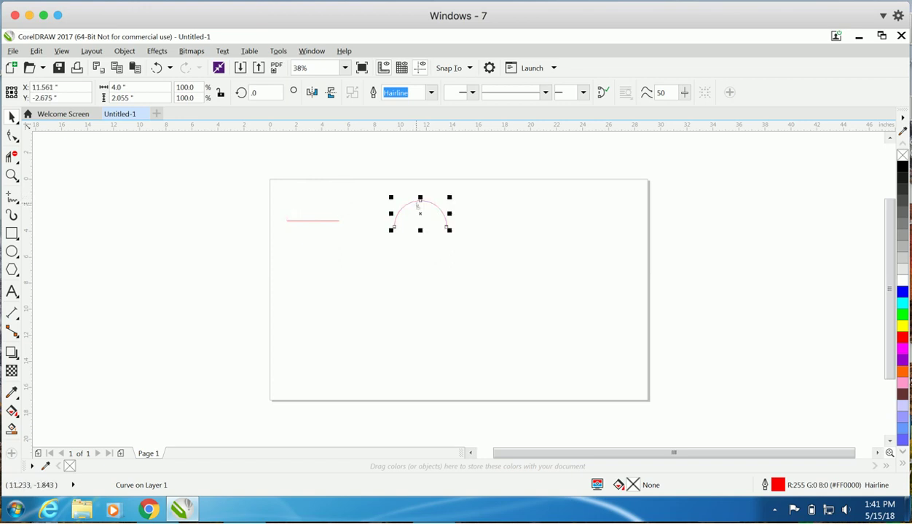
pyautogui.hotkey('ctrl', 'z')
# Step: Select both the arc and the base line of the half circle and lock their width-to-height ratio
pyautogui.moveTo(253, 167); pyautogui.dragTo(370, 259)
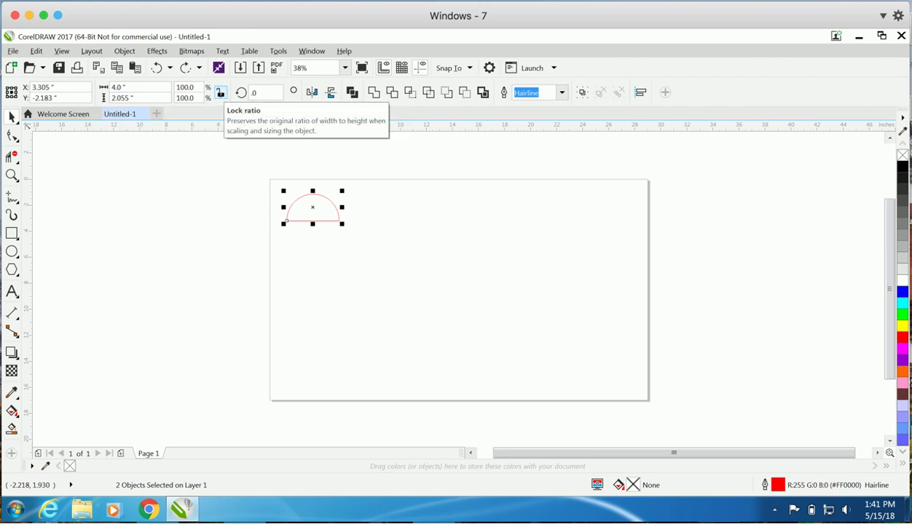
pyautogui.click(220, 92)
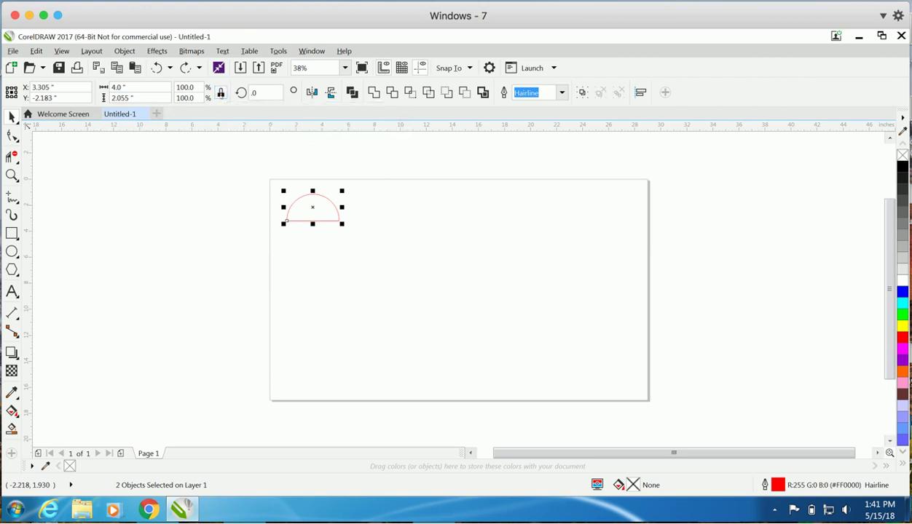
# Step: Try scaling the half circle proportionally to a width of 8 inches and undo the resize
pyautogui.doubleClick(128, 87)
pyautogui.write('8')
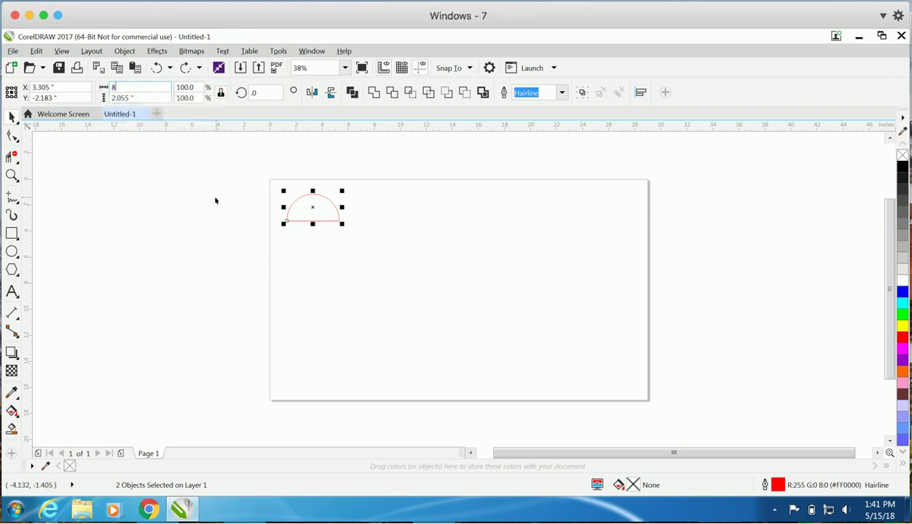
pyautogui.press('Return')
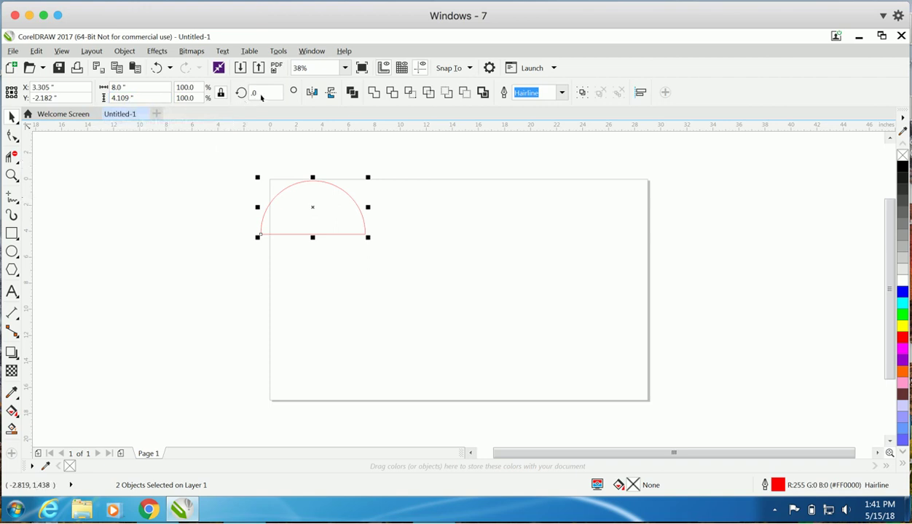
pyautogui.click(221, 92)
pyautogui.hotkey('ctrl', 'z')
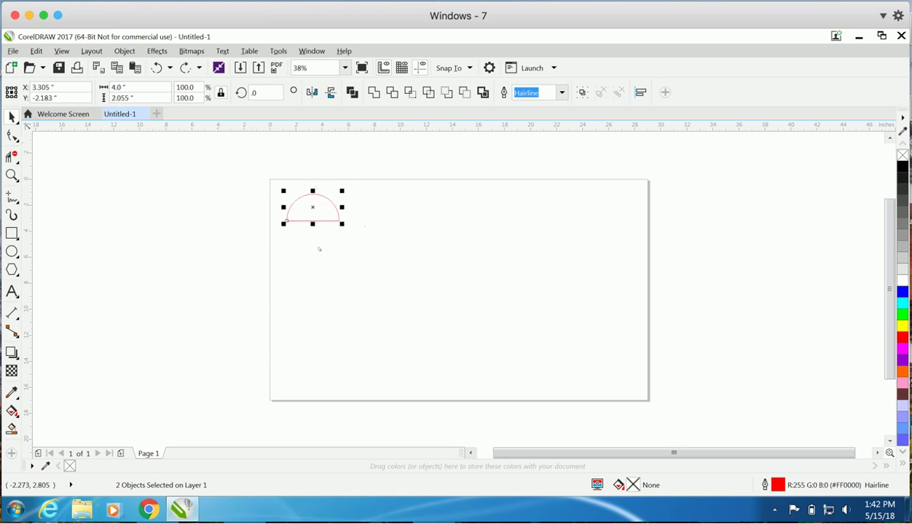
# Step: Duplicate the complete half circle and place the copy directly below the original
pyautogui.moveTo(257, 176); pyautogui.dragTo(374, 254)
pyautogui.hotkey('ctrl', 'shift', 'z')
pyautogui.moveTo(308, 207); pyautogui.dragTo(307, 239)
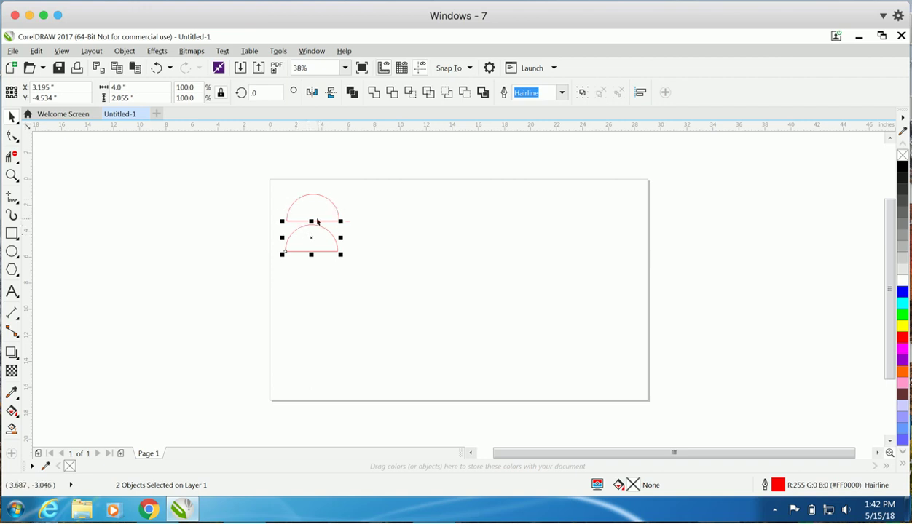
pyautogui.hotkey('ctrl', 'z')
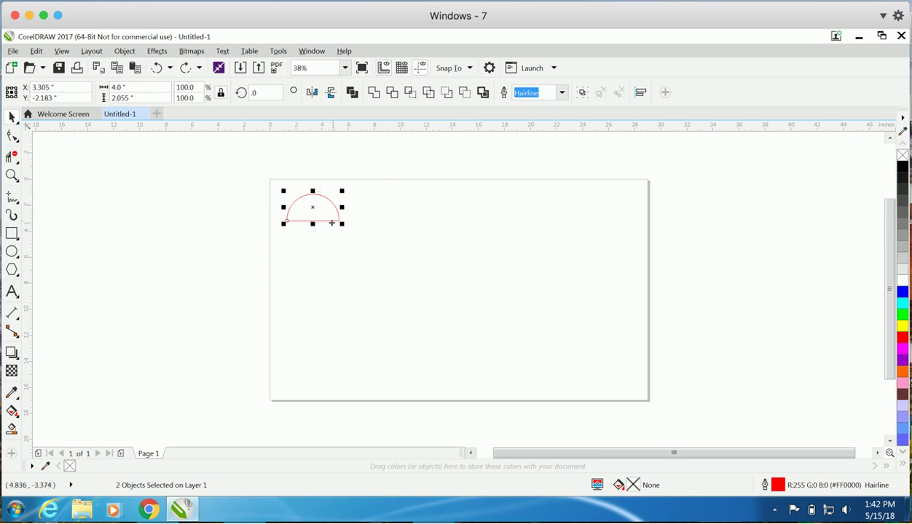
pyautogui.moveTo(335, 221); pyautogui.dragTo(330, 255)
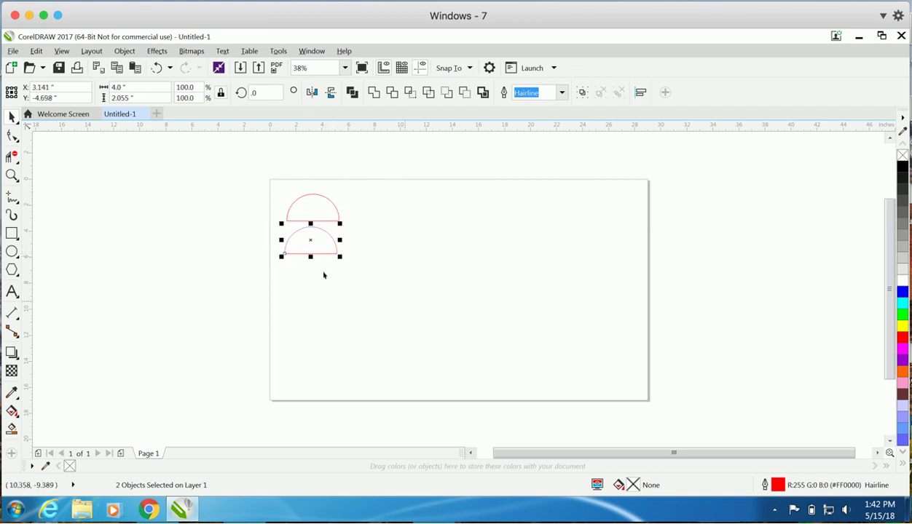
# Step: Set the lower half circle's width to 5 inches with its proportions locked
pyautogui.doubleClick(111, 87)
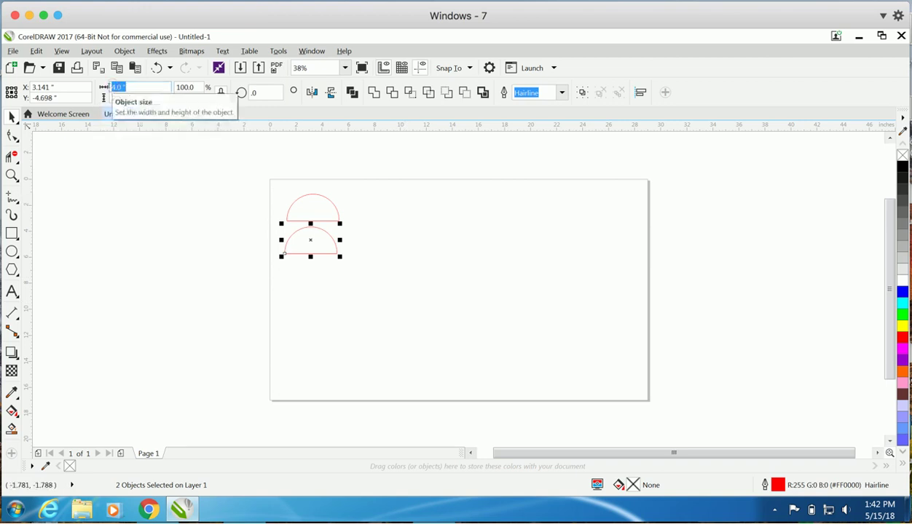
pyautogui.write('5')
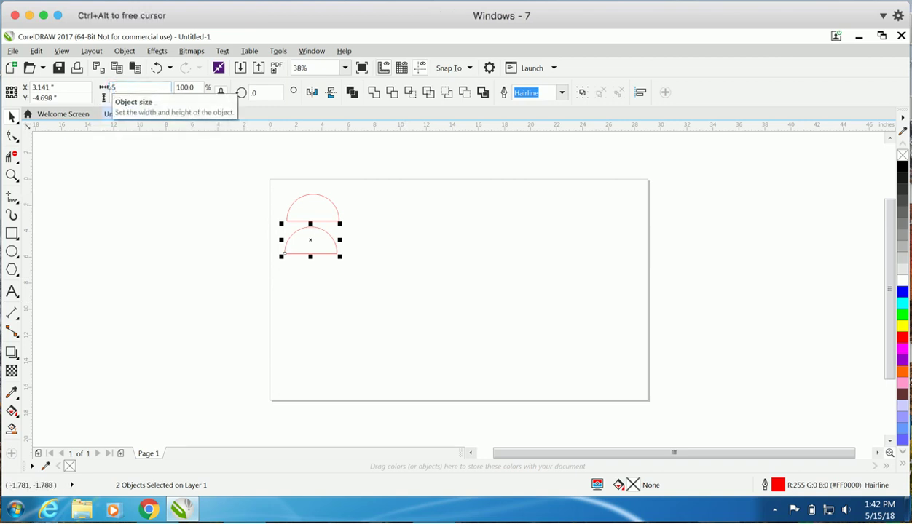
pyautogui.press('Return')
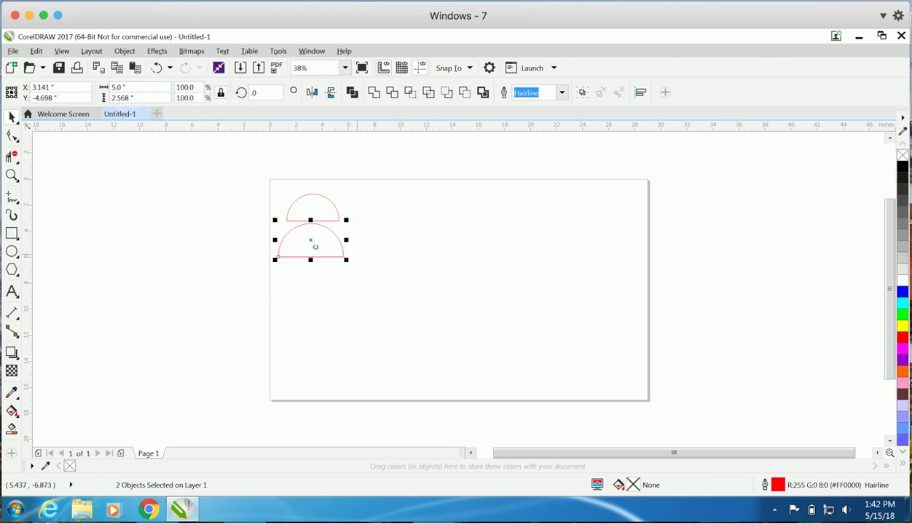
# Step: Duplicate the 5-inch half circle, place the copy to the right of the other two, and scale it proportionally to 6.34 inches wide
pyautogui.click(331, 247)
pyautogui.moveTo(314, 246); pyautogui.dragTo(388, 217)
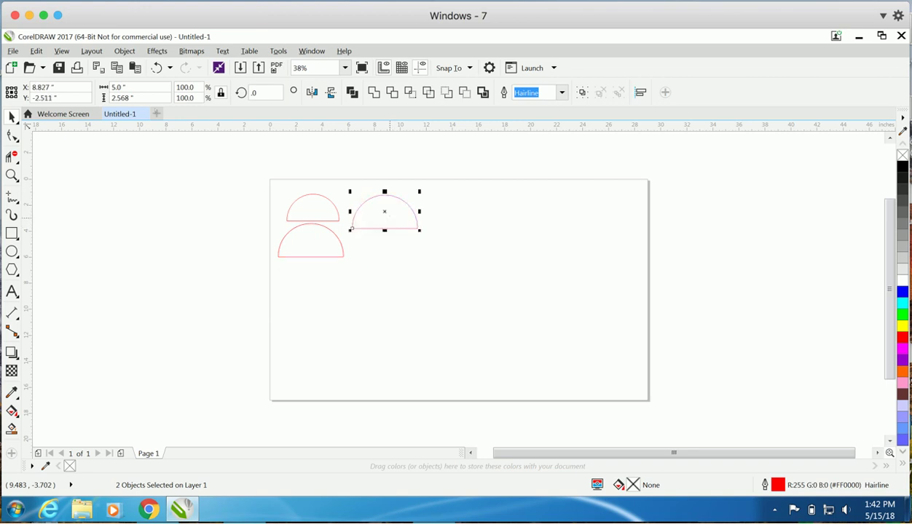
pyautogui.doubleClick(121, 87)
pyautogui.write('6.34')
pyautogui.press('Return')
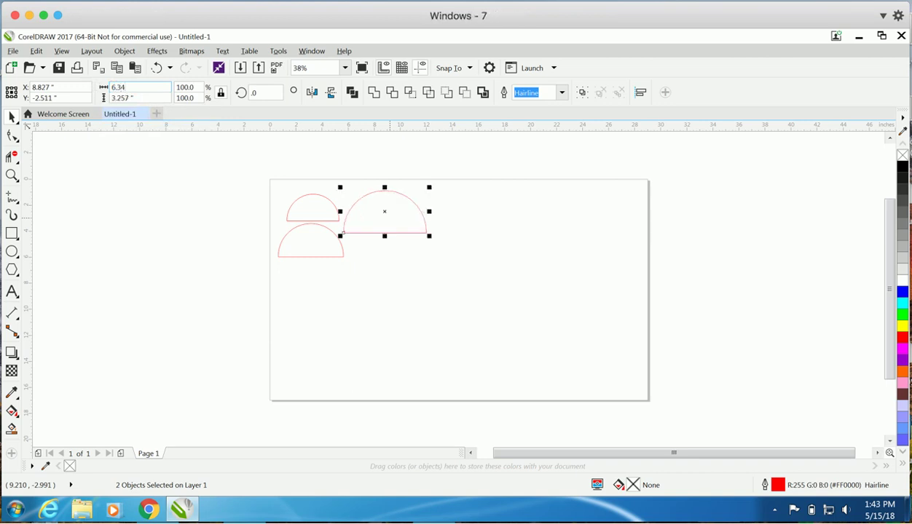
pyautogui.click(399, 225)
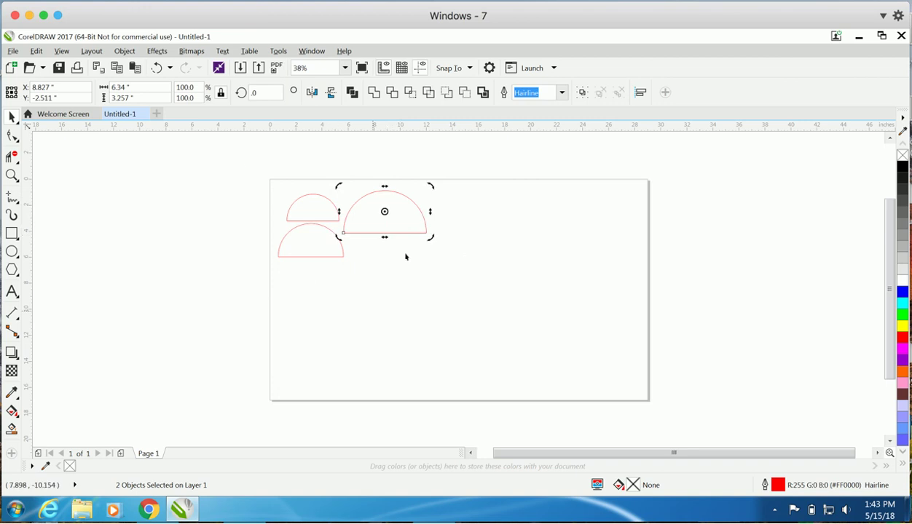
pyautogui.click(422, 273)
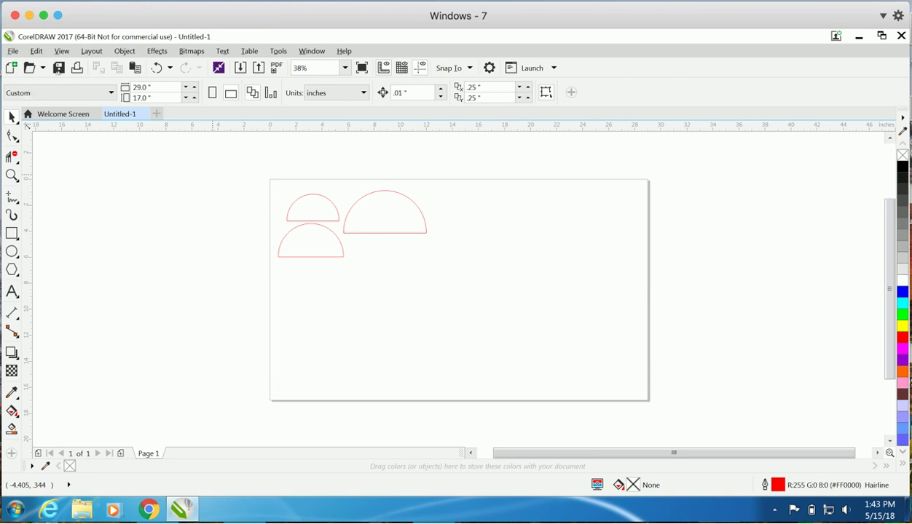
# Step: Open the Save Drawing dialog and cancel it without saving
pyautogui.click(59, 68)
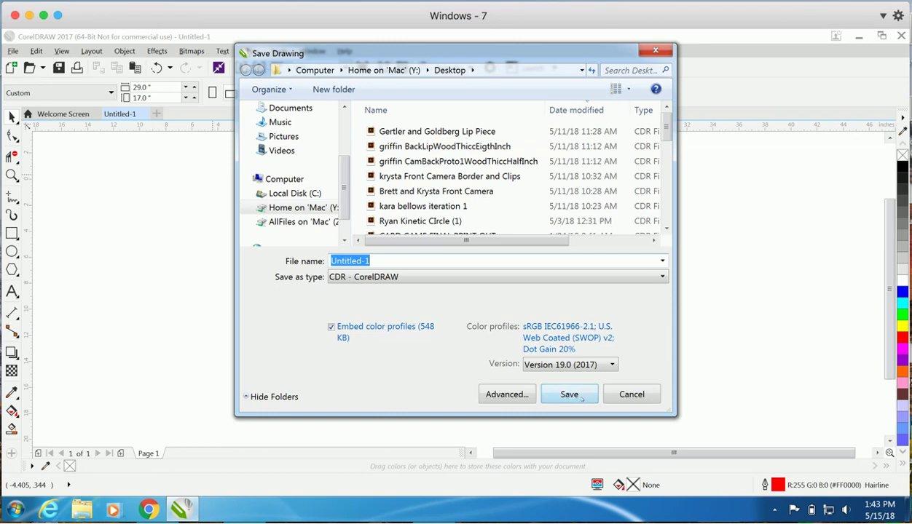
pyautogui.click(622, 397)
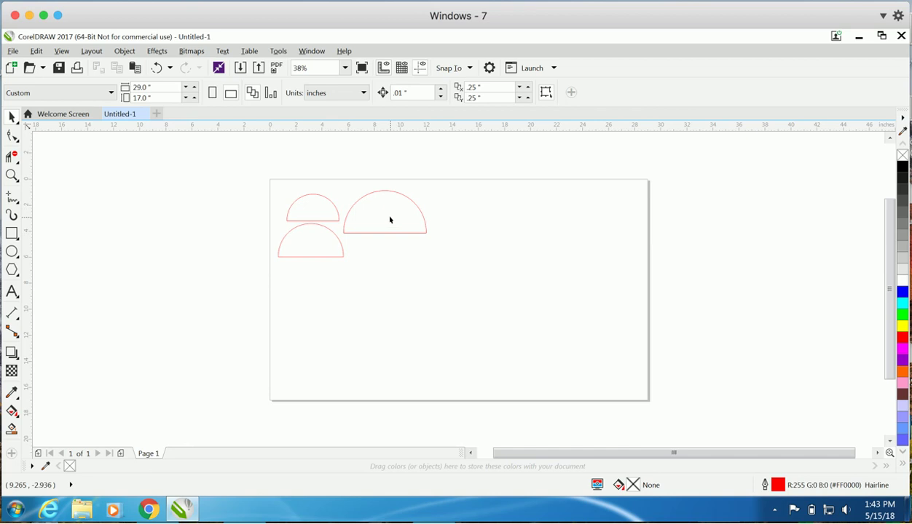
# Step: Move the arc of the largest half circle up off its base line and undo the move
pyautogui.moveTo(390, 220); pyautogui.dragTo(389, 178)
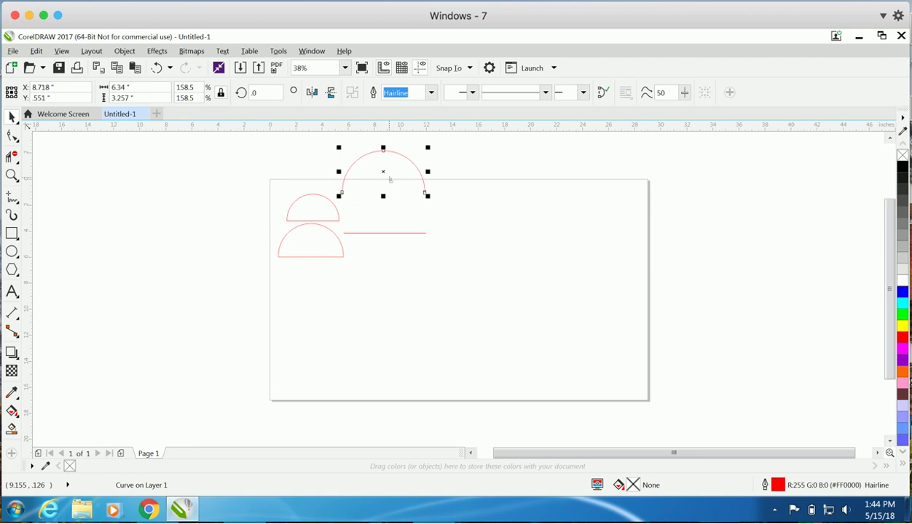
pyautogui.hotkey('ctrl', 'z')
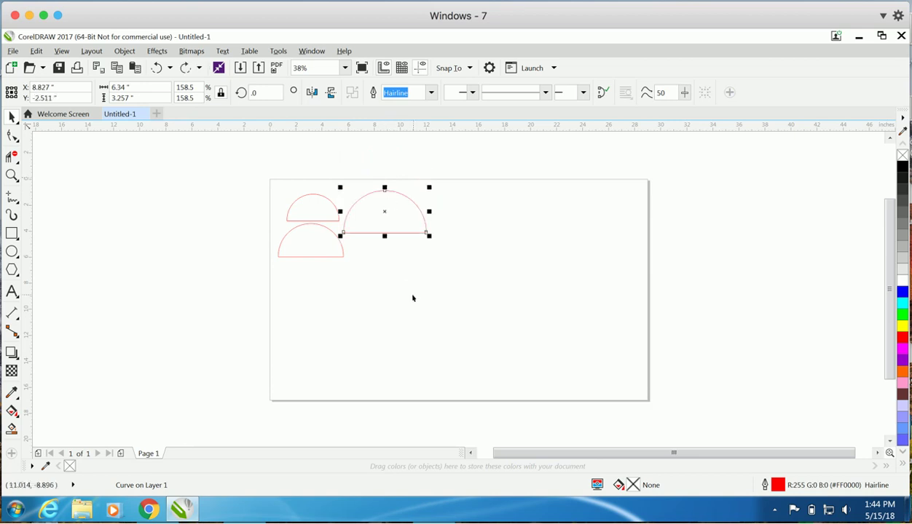